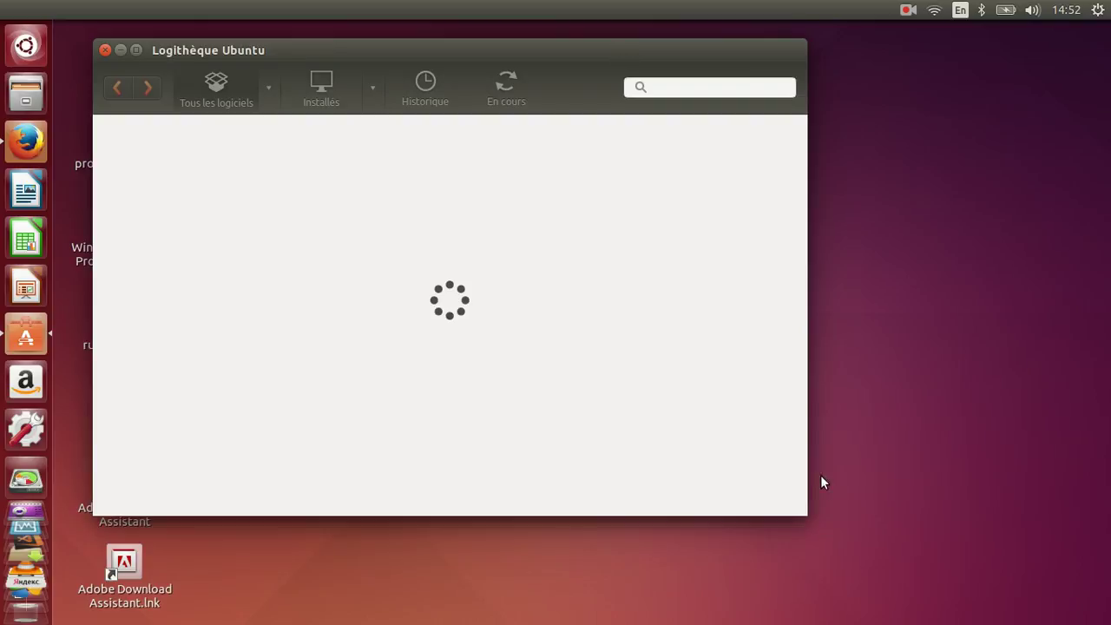
Step: Enlarge the software centre window, search for kdenlive, and start installing Kdenlive
{"action": "left_click_drag", "start_coordinate": [803, 513], "coordinate": [1055, 591]}
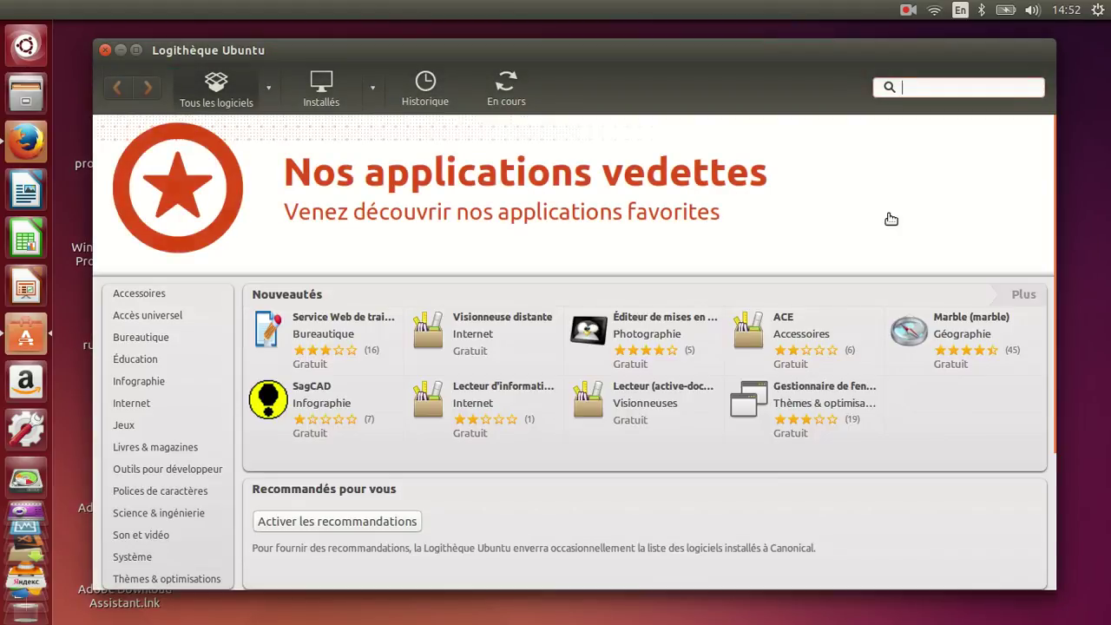
{"action": "type", "text": "kdenlive"}
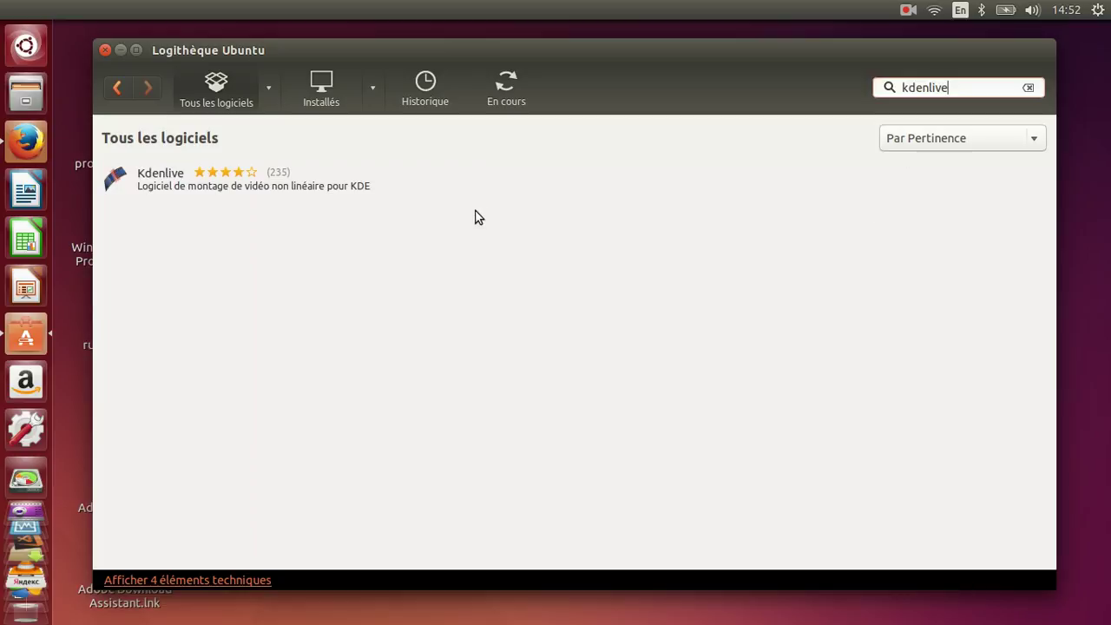
{"action": "left_click", "coordinate": [245, 173]}
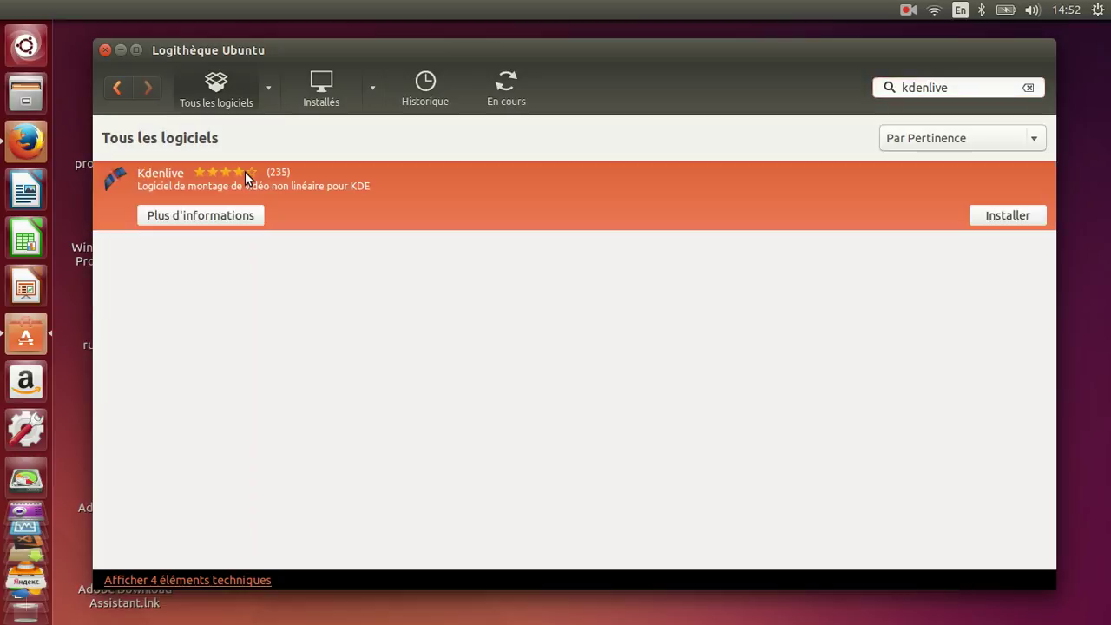
{"action": "left_click", "coordinate": [1012, 216]}
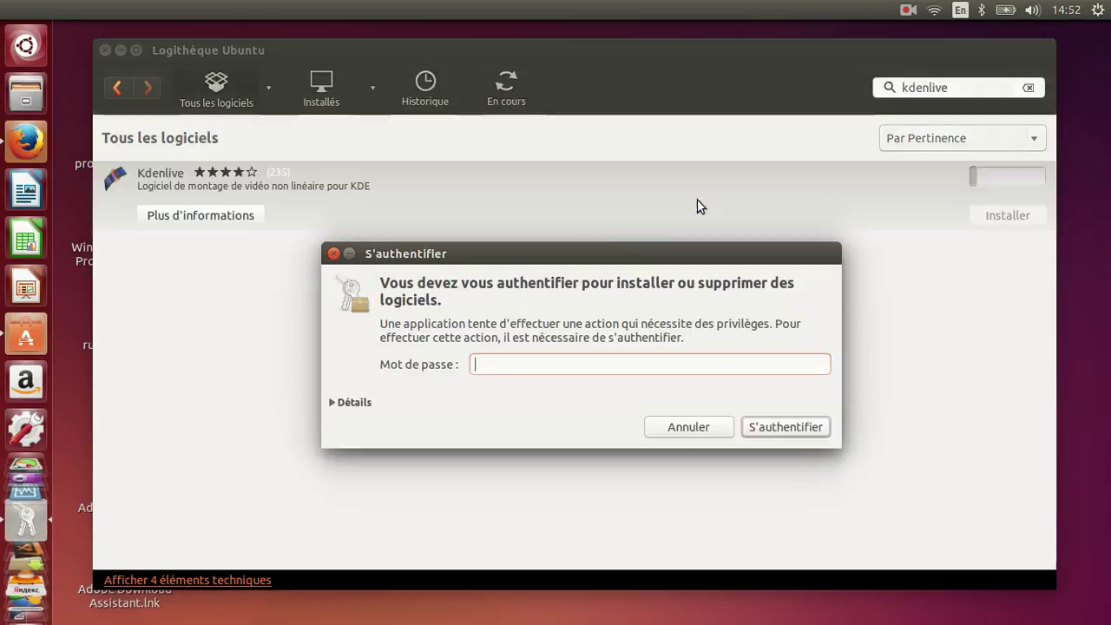
Step: Authenticate the software installation with the account password, entering it again after the first attempt
{"action": "type", "text": "•••••"}
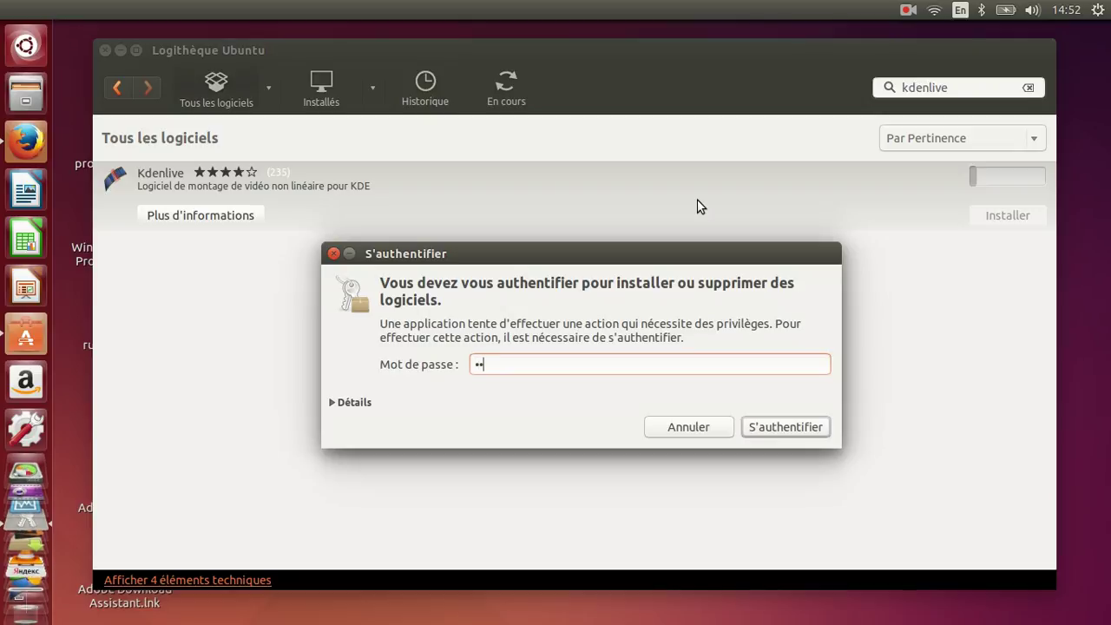
{"action": "key", "text": "Return"}
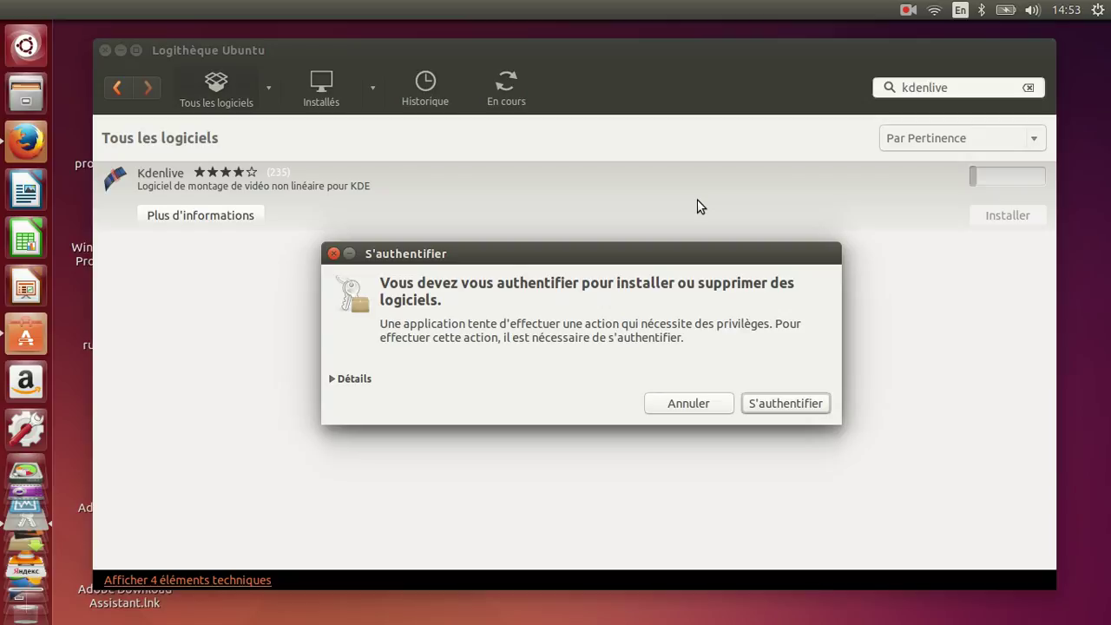
{"action": "type", "text": "••"}
{"action": "key", "text": "Caps_Lock"}
{"action": "type", "text": "••••"}
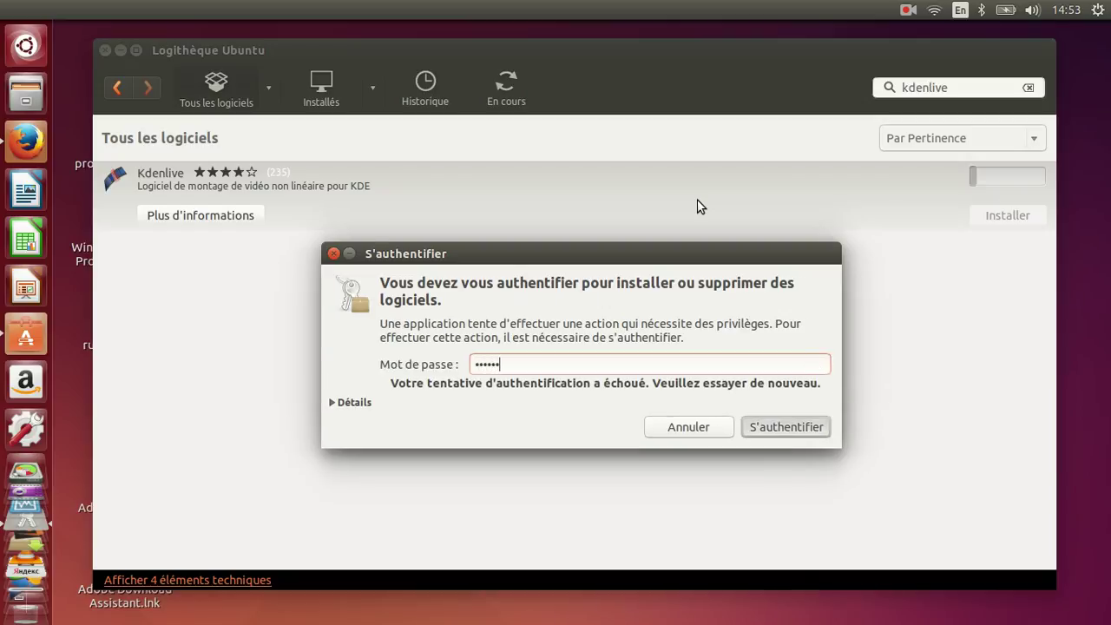
{"action": "key", "text": "Return"}
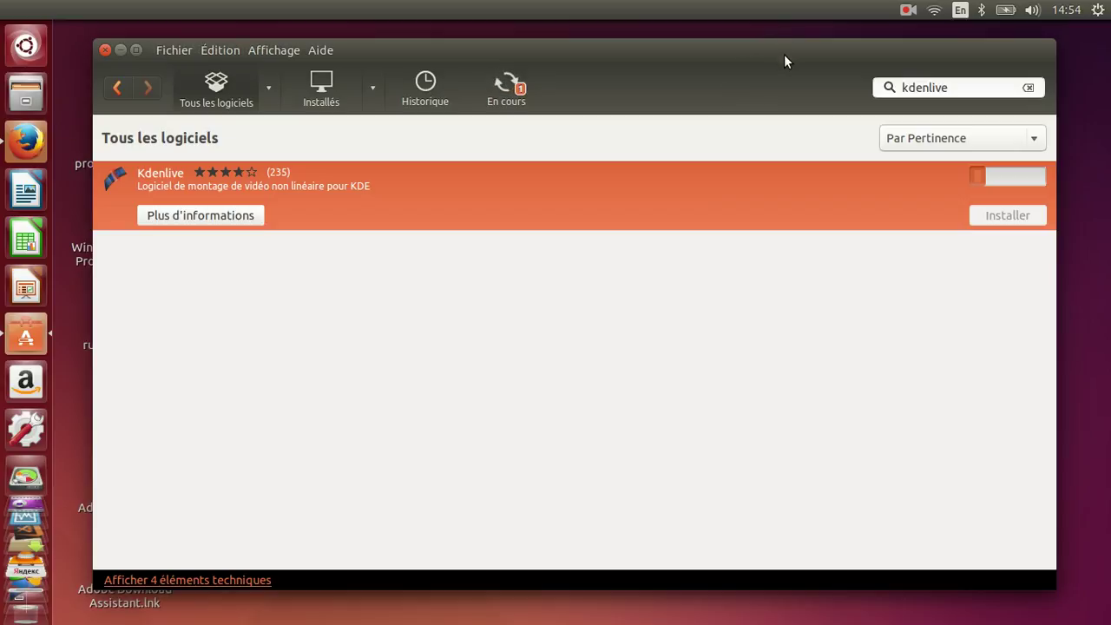
Step: Move the software centre window down and make it narrower to uncover the desktop icons
{"action": "mouse_move", "coordinate": [779, 63]}
{"action": "left_click_drag", "start_coordinate": [779, 62], "coordinate": [797, 75]}
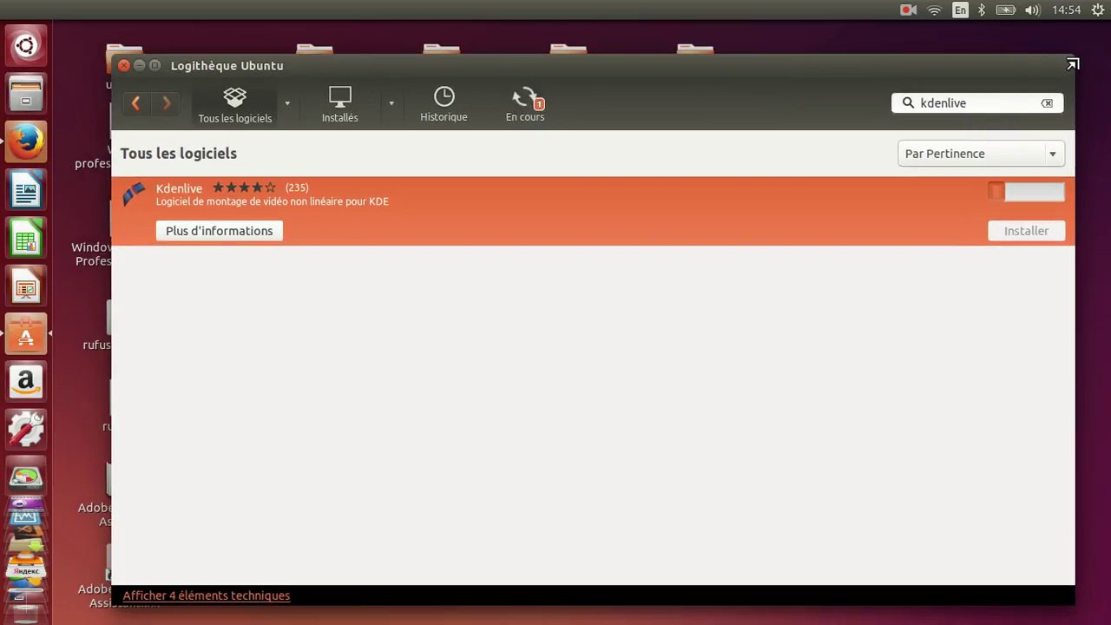
{"action": "left_click_drag", "start_coordinate": [1073, 64], "coordinate": [996, 109]}
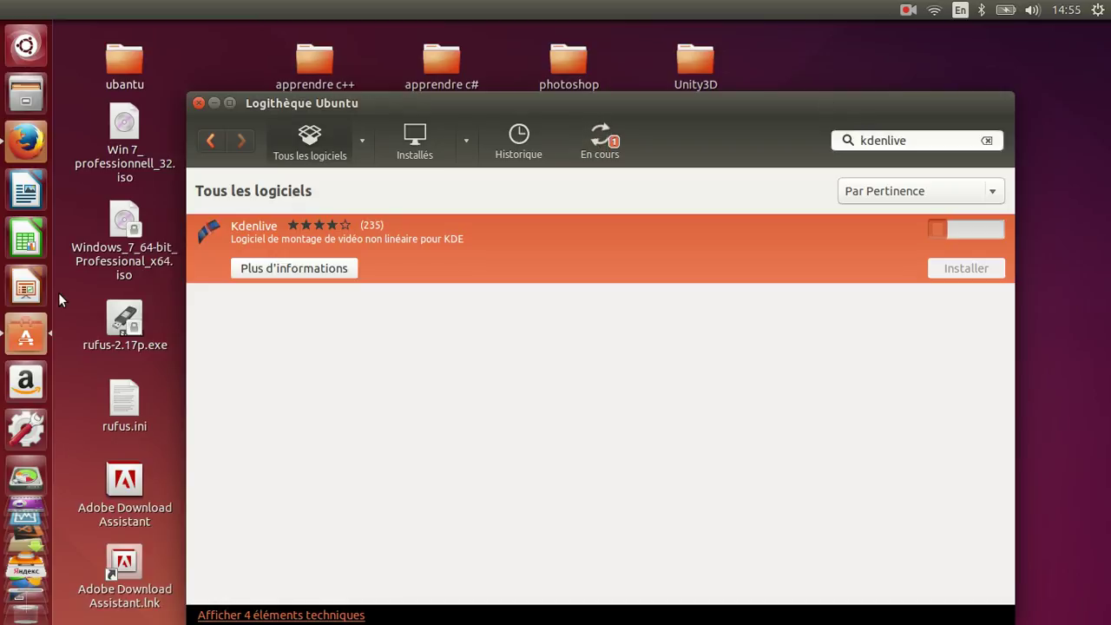
{"action": "scroll", "coordinate": [26, 594], "scroll_direction": "down", "scroll_amount": 5}
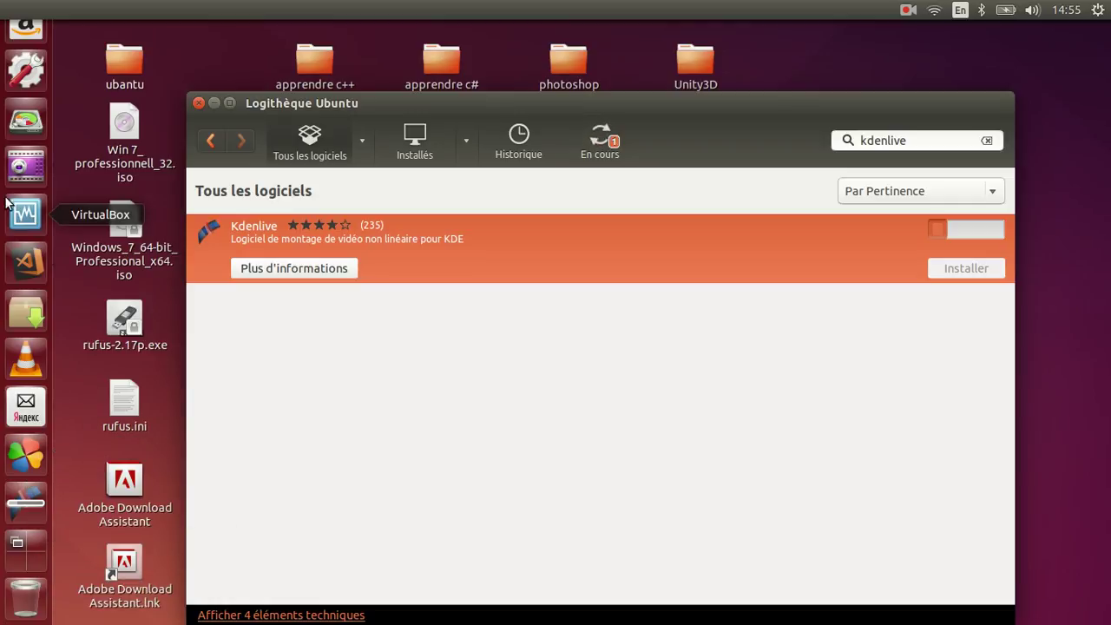
{"action": "scroll", "coordinate": [26, 43], "scroll_direction": "up", "scroll_amount": 5}
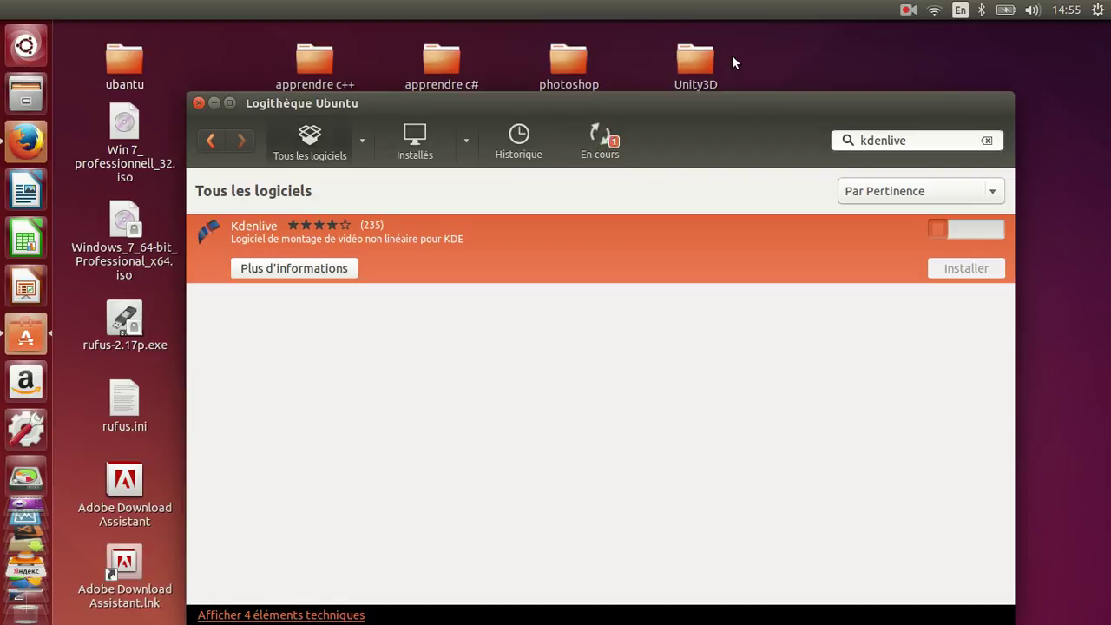
{"action": "left_click", "coordinate": [908, 11]}
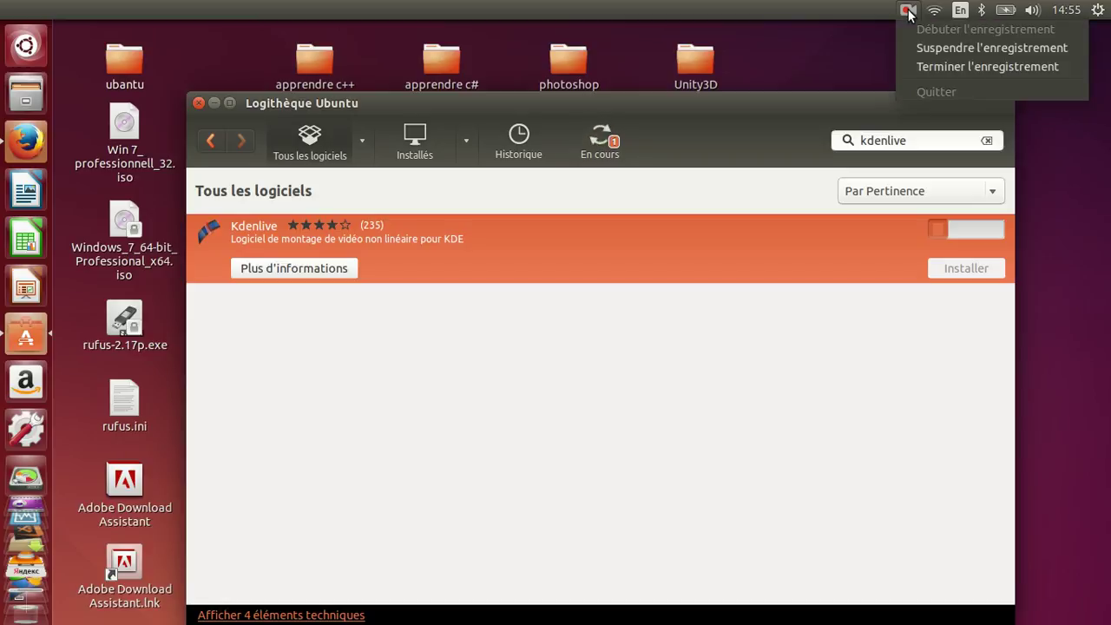
{"action": "left_click", "coordinate": [918, 48]}
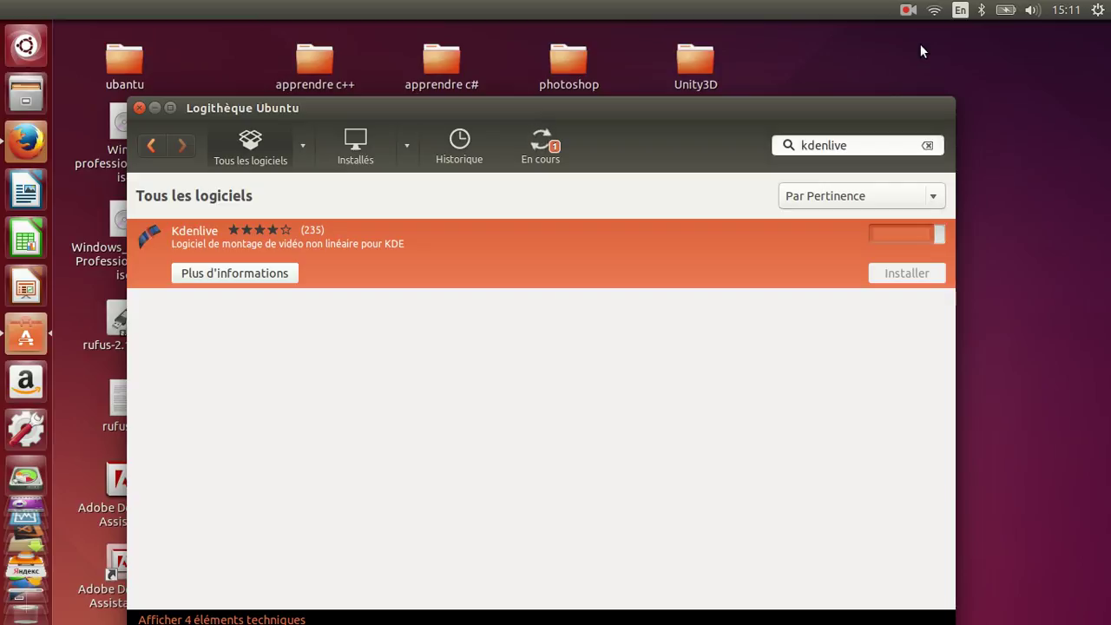
{"action": "left_click_drag", "start_coordinate": [910, 103], "coordinate": [928, 98]}
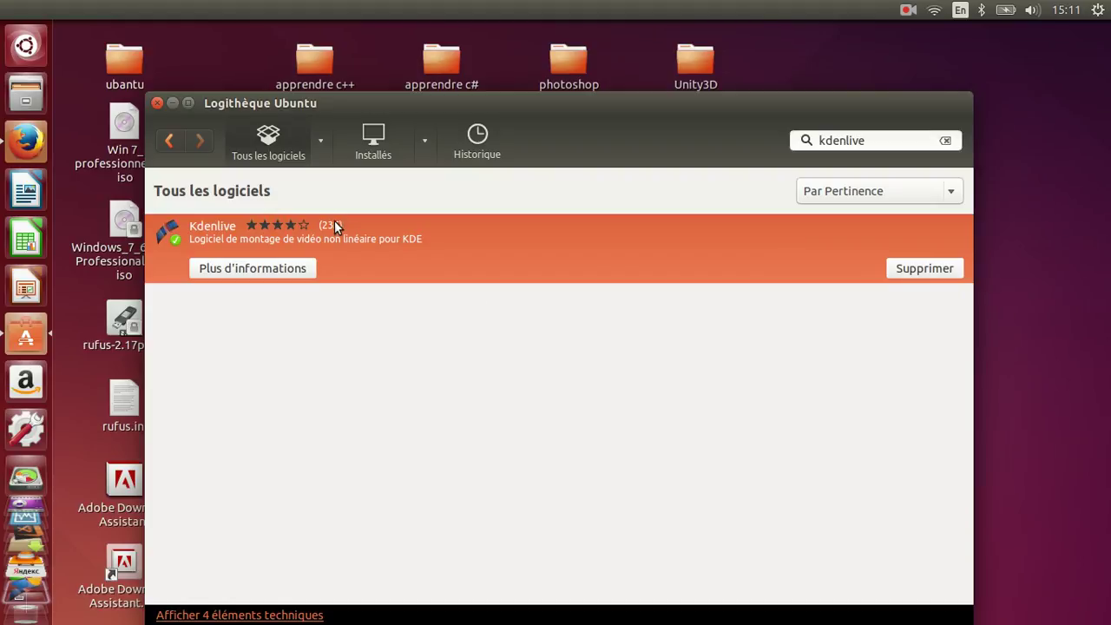
Step: Open Kdenlive's detail page and review its description, optional add-ons, version information, related software and user reviews
{"action": "left_click", "coordinate": [272, 276]}
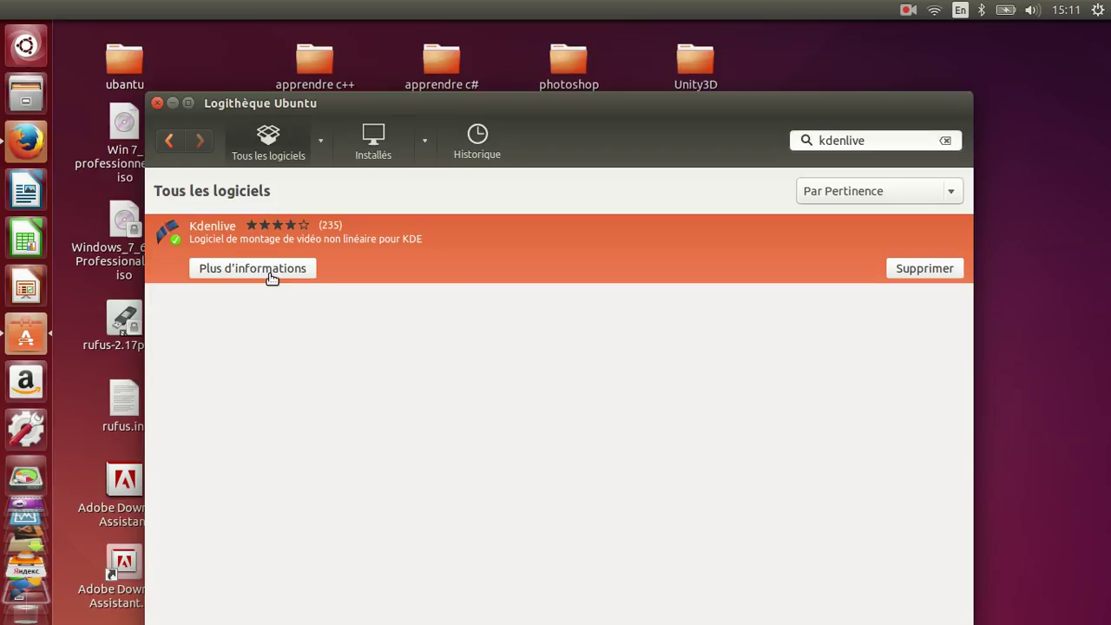
{"action": "left_click", "coordinate": [272, 270]}
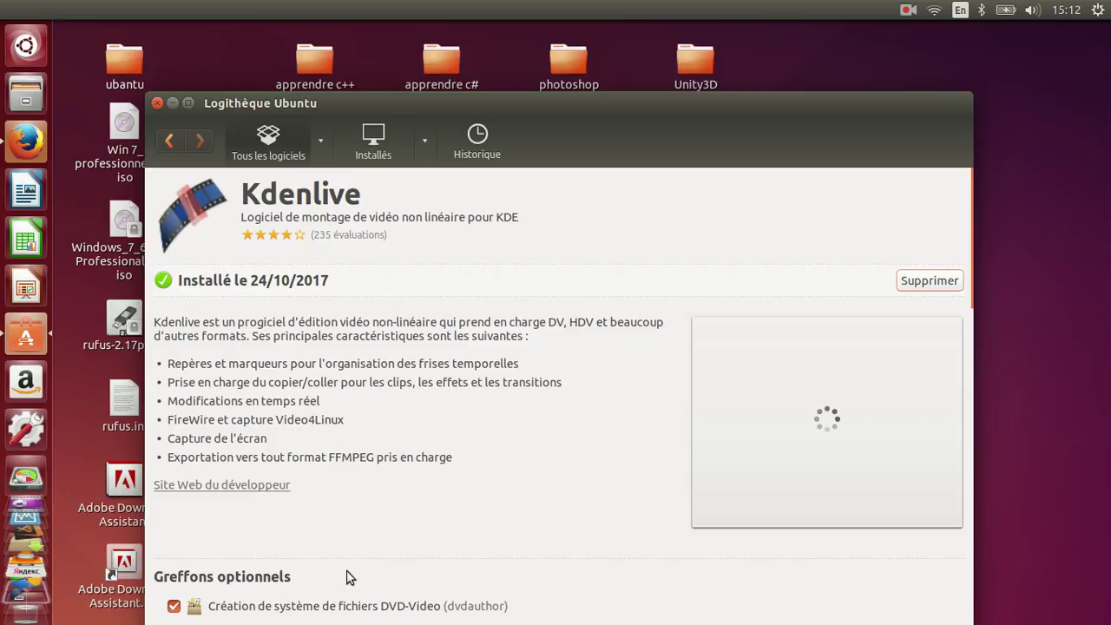
{"action": "scroll", "coordinate": [349, 592], "scroll_direction": "down", "scroll_amount": 5}
{"action": "scroll", "coordinate": [349, 592], "scroll_direction": "down", "scroll_amount": 2}
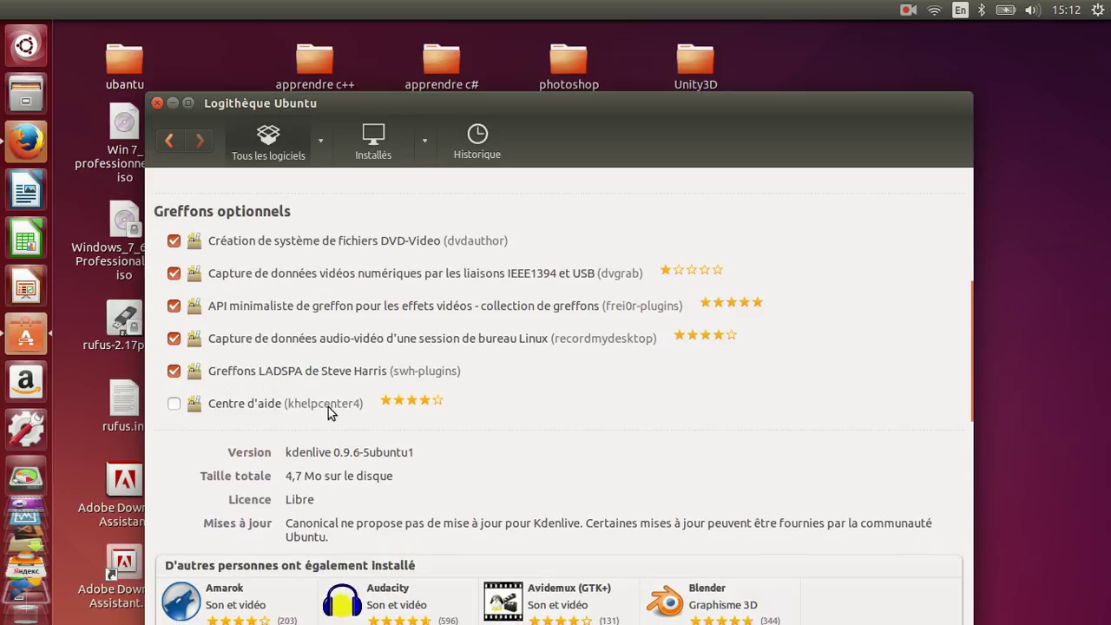
{"action": "scroll", "coordinate": [330, 409], "scroll_direction": "down", "scroll_amount": 4}
{"action": "scroll", "coordinate": [330, 409], "scroll_direction": "down", "scroll_amount": 1}
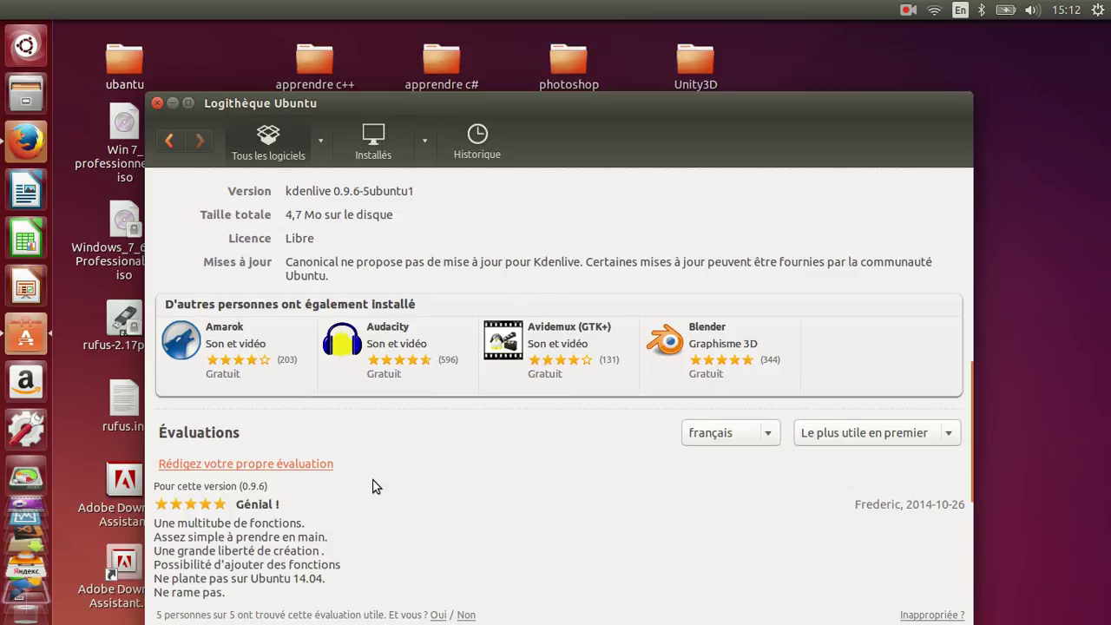
{"action": "scroll", "coordinate": [374, 484], "scroll_direction": "down", "scroll_amount": 5}
{"action": "scroll", "coordinate": [375, 485], "scroll_direction": "up", "scroll_amount": 15}
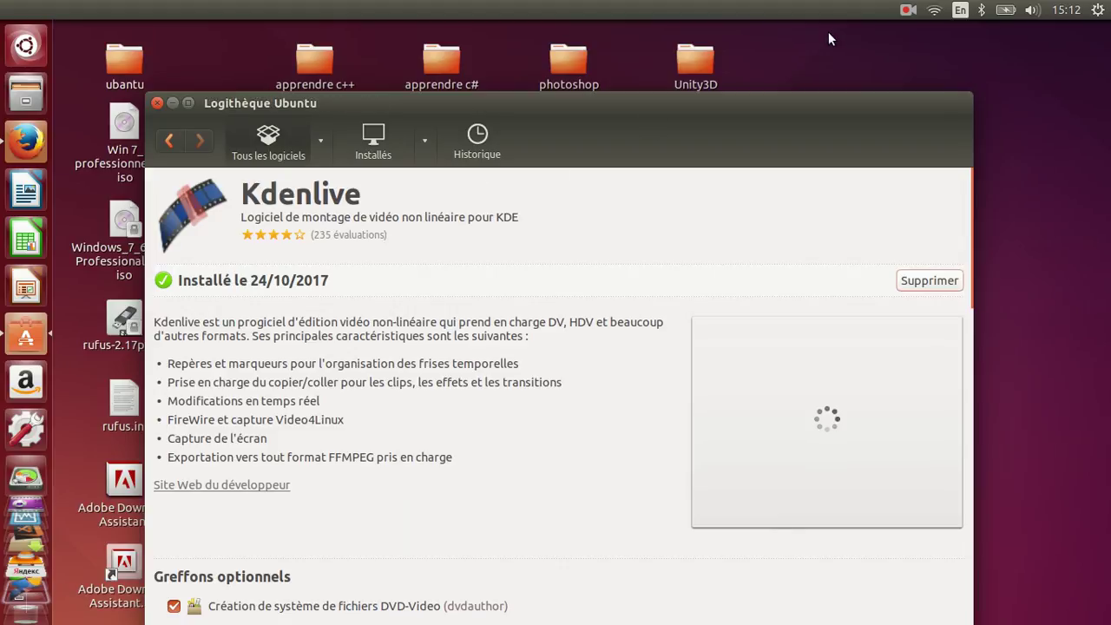
{"action": "left_click", "coordinate": [908, 10]}
{"action": "left_click", "coordinate": [908, 13]}
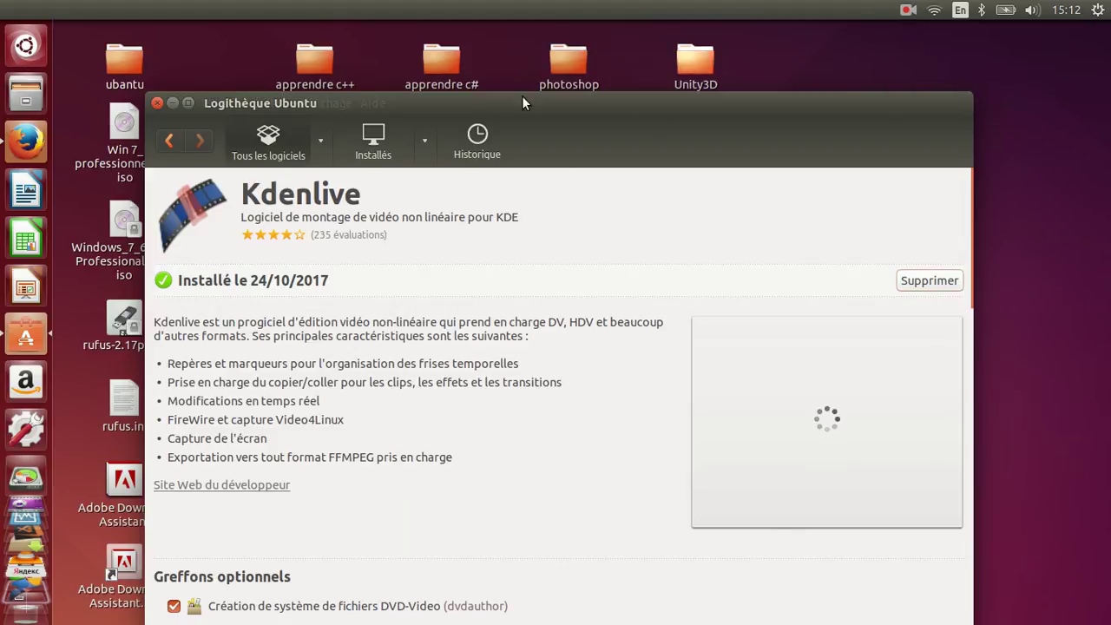
Step: Search the installed applications for "kd" and launch Kdenlive
{"action": "left_click", "coordinate": [24, 46]}
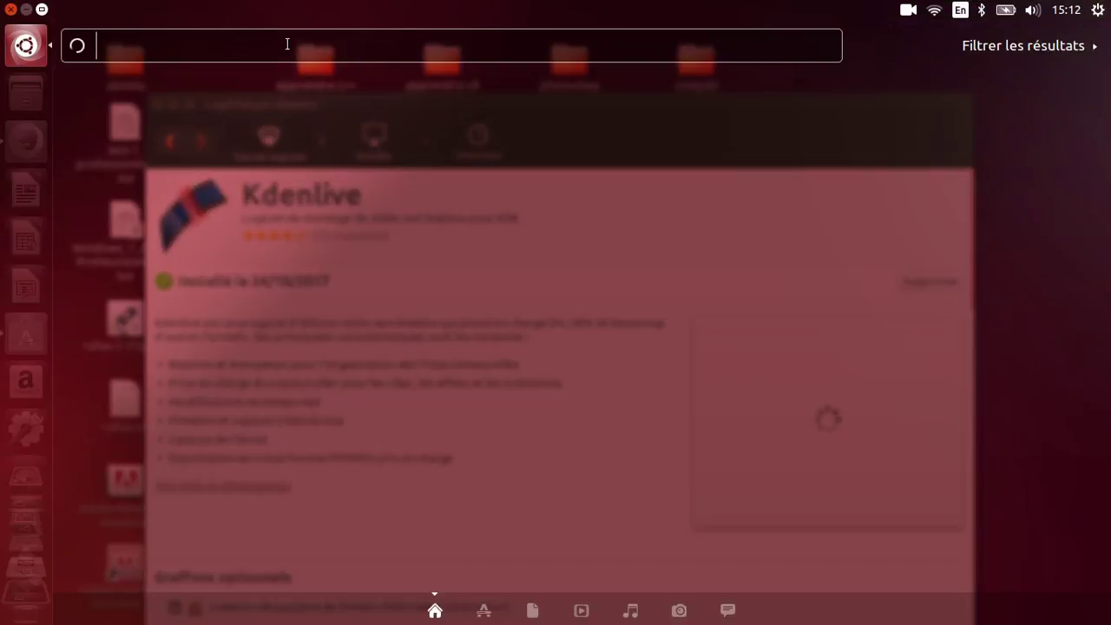
{"action": "type", "text": "kd"}
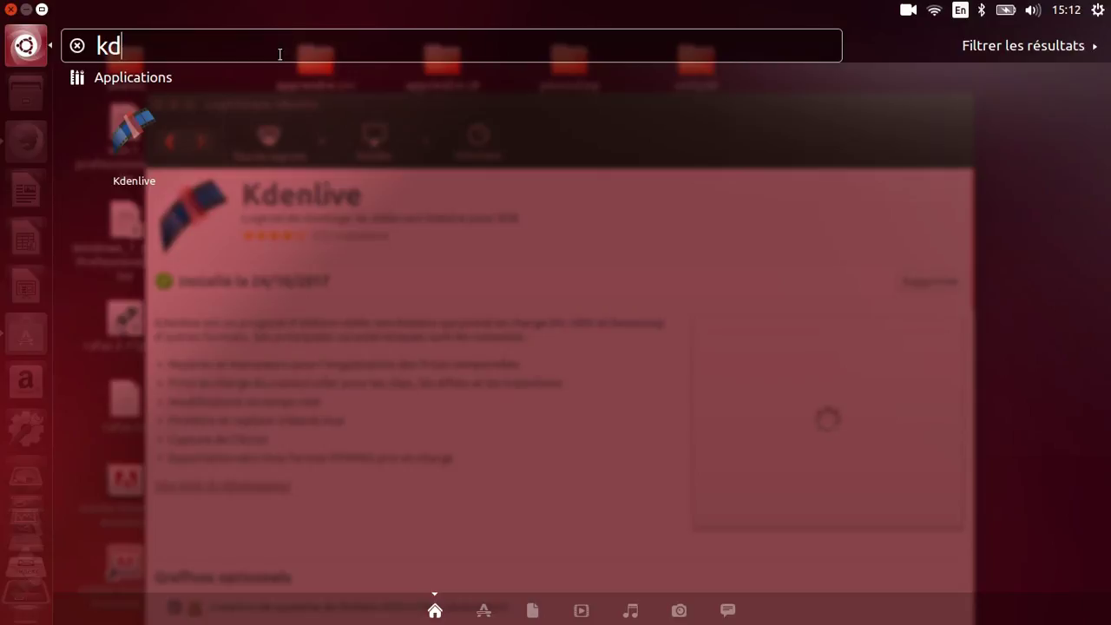
{"action": "left_click", "coordinate": [113, 131]}
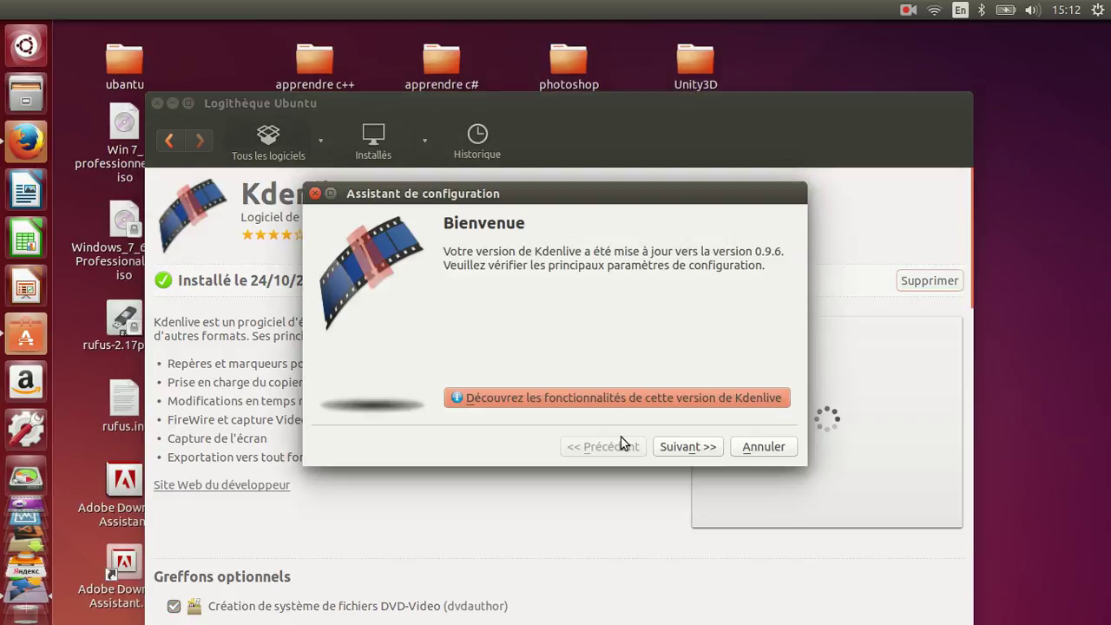
Step: Complete Kdenlive's configuration assistant, accepting the default video profile, project folder, thumbnail, crash recovery and capture device settings
{"action": "left_click", "coordinate": [701, 449]}
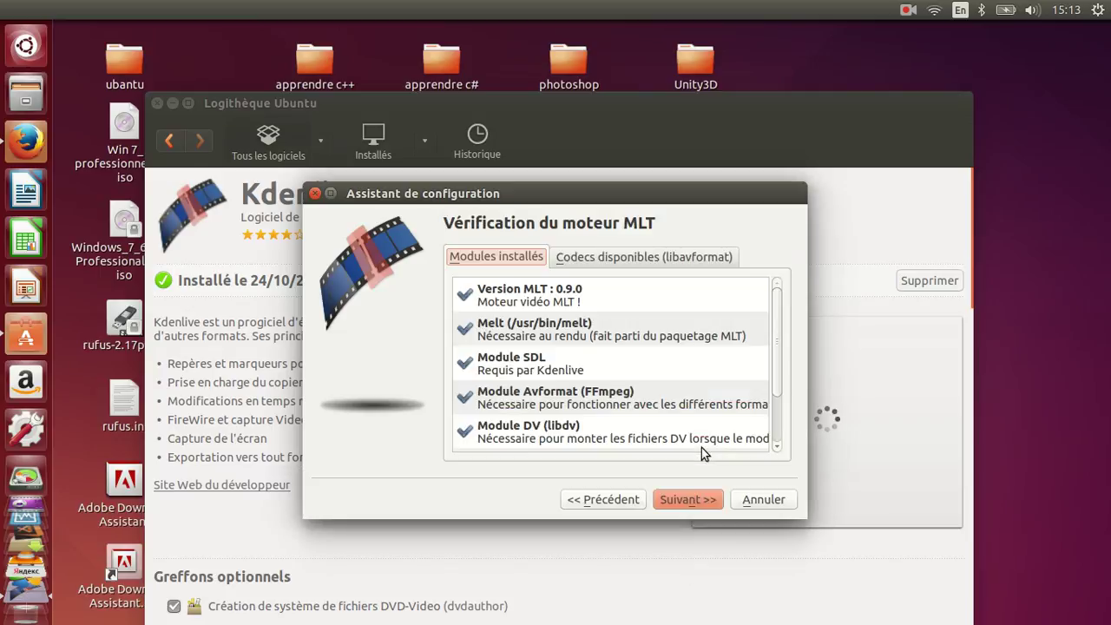
{"action": "scroll", "coordinate": [615, 314], "scroll_direction": "down", "scroll_amount": 2}
{"action": "scroll", "coordinate": [614, 314], "scroll_direction": "up", "scroll_amount": 2}
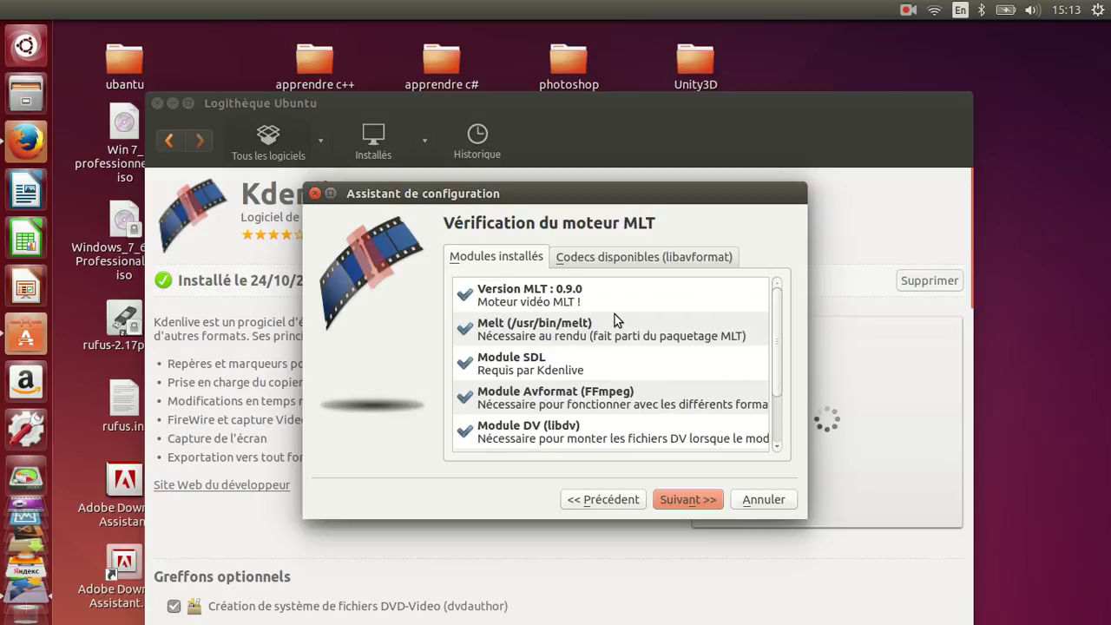
{"action": "left_click", "coordinate": [684, 494]}
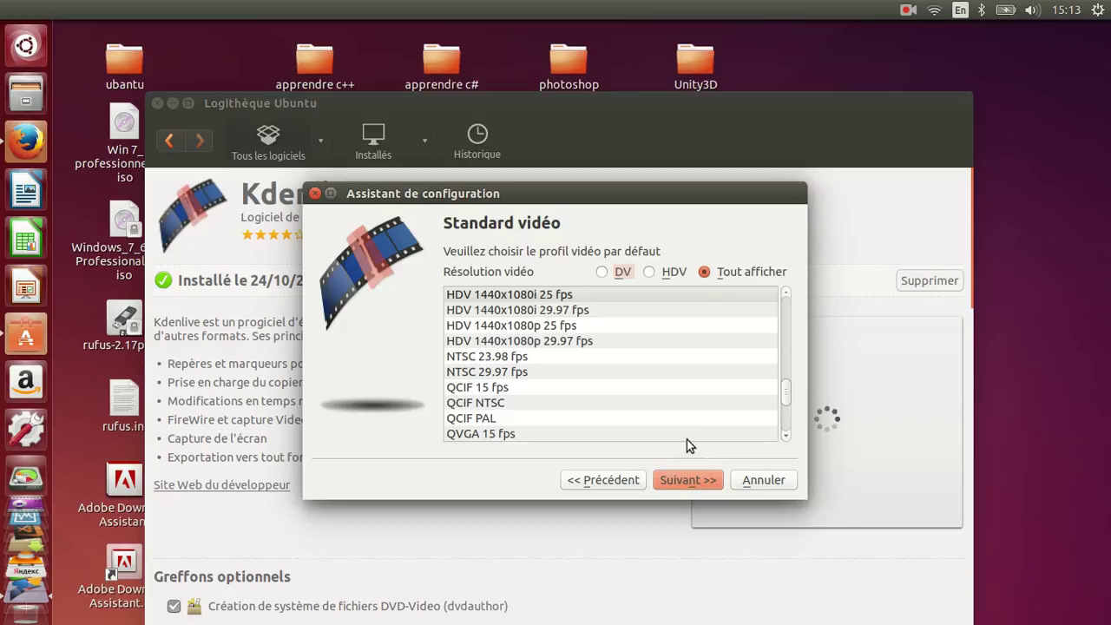
{"action": "left_click", "coordinate": [685, 483]}
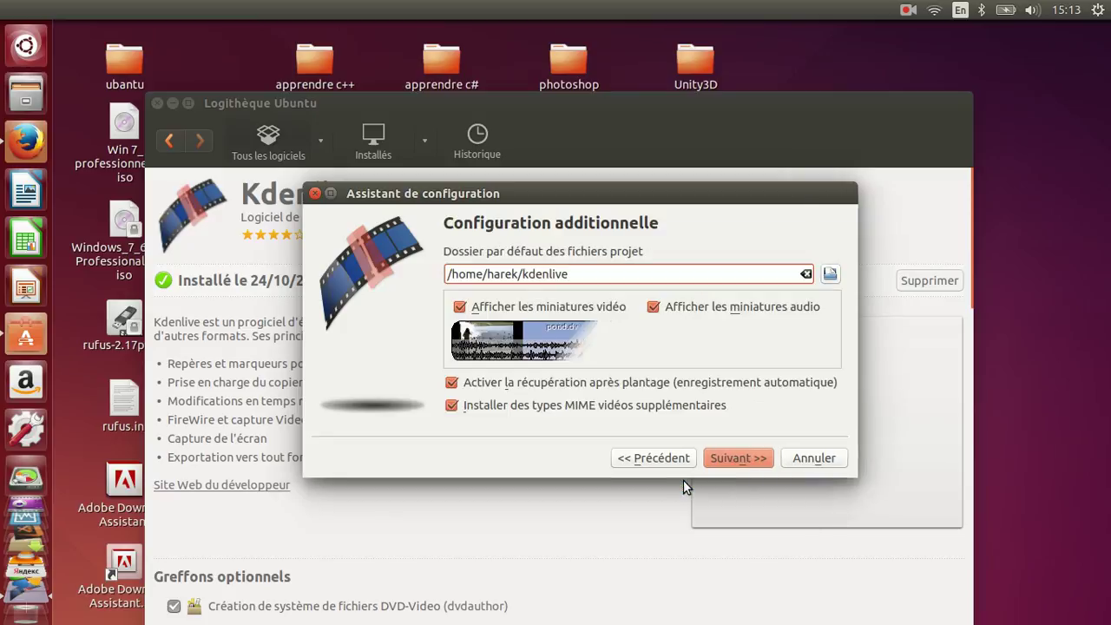
{"action": "left_click", "coordinate": [729, 456]}
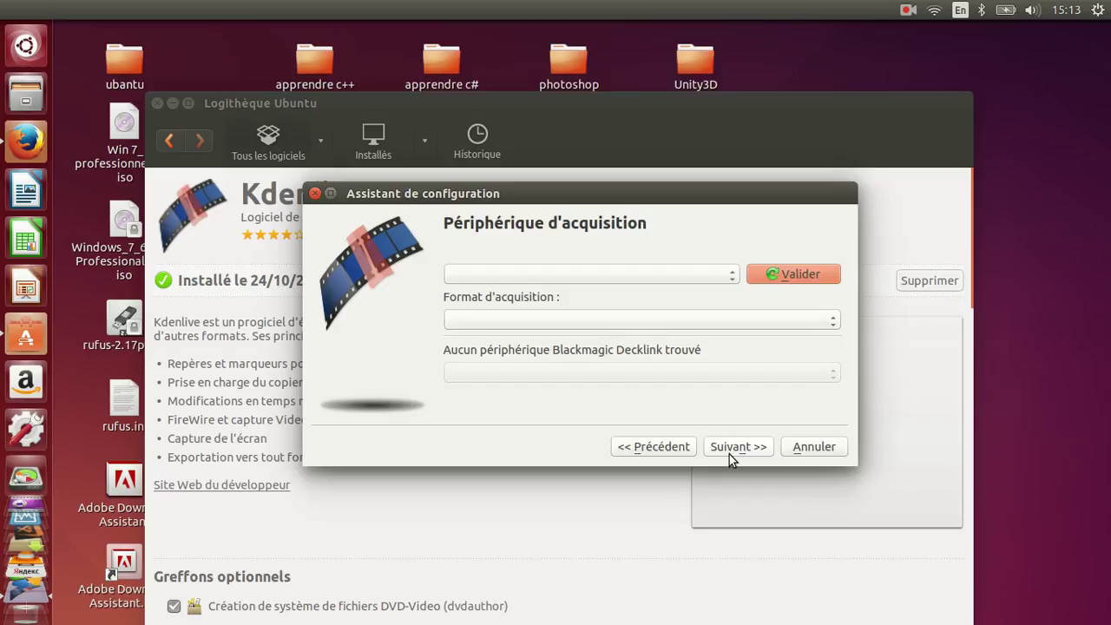
{"action": "left_click", "coordinate": [750, 448]}
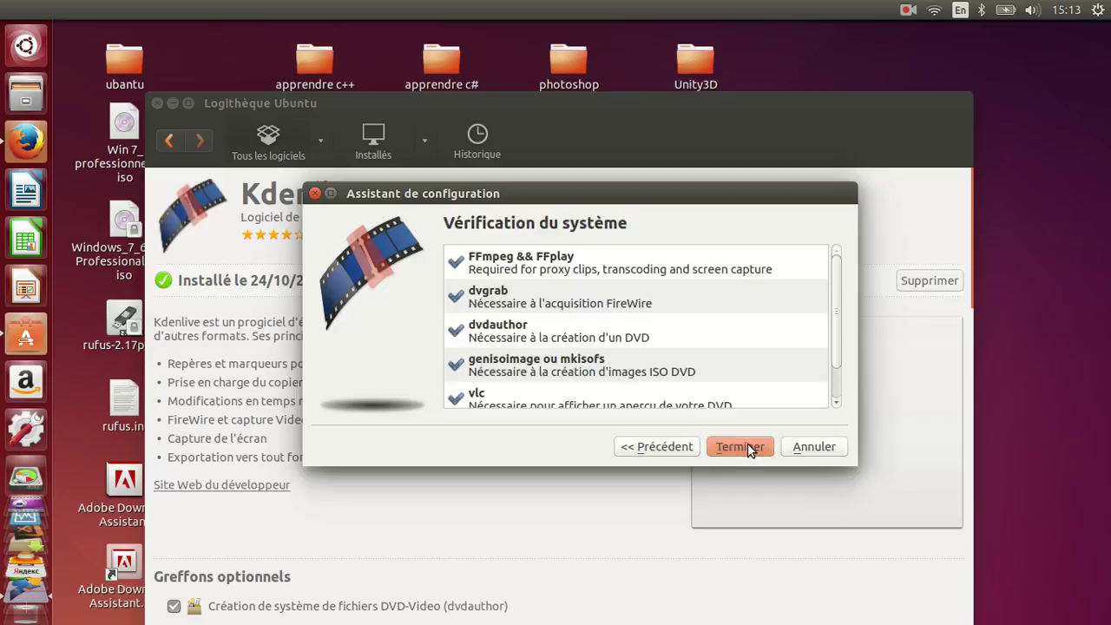
{"action": "left_click", "coordinate": [750, 447]}
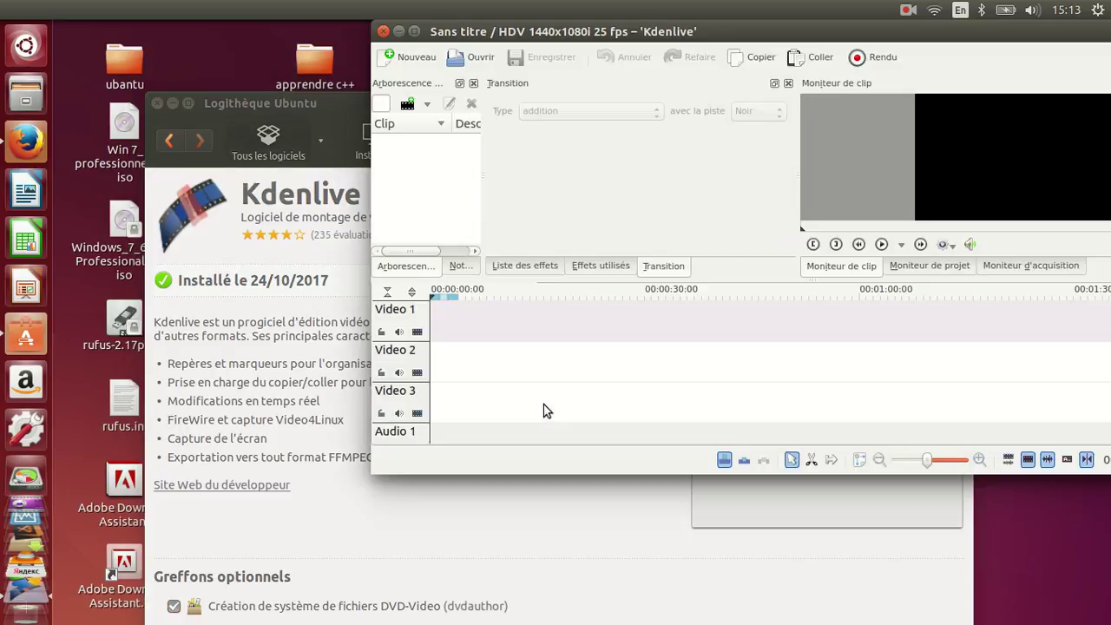
Step: Place the Kdenlive window unmaximised in the lower part of the desktop and minimise the software centre window behind it
{"action": "double_click", "coordinate": [943, 28]}
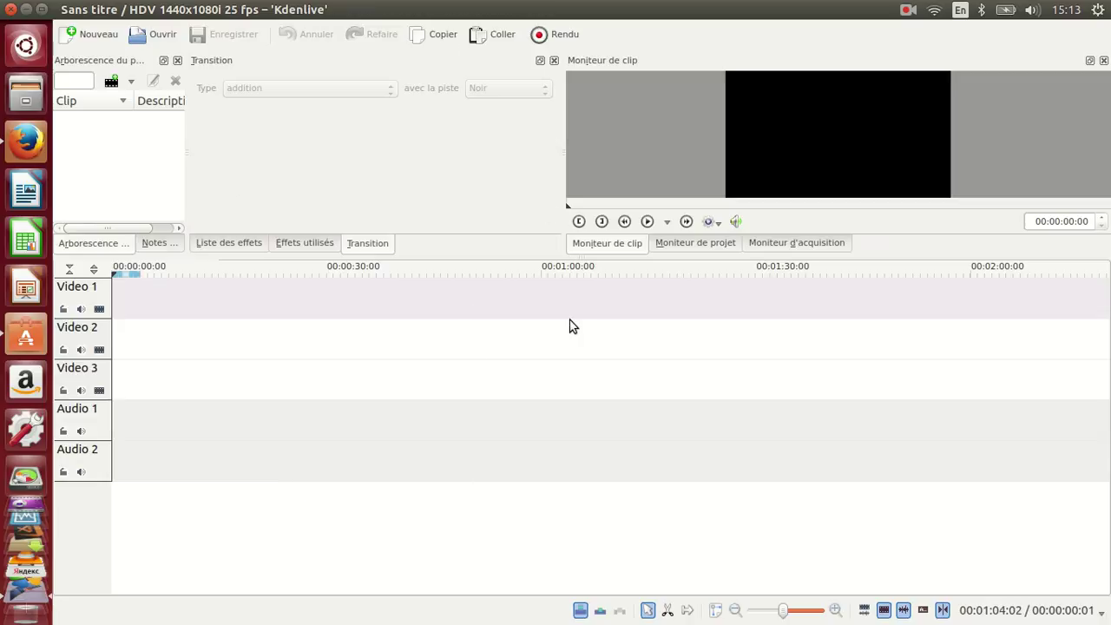
{"action": "mouse_move", "coordinate": [877, 26]}
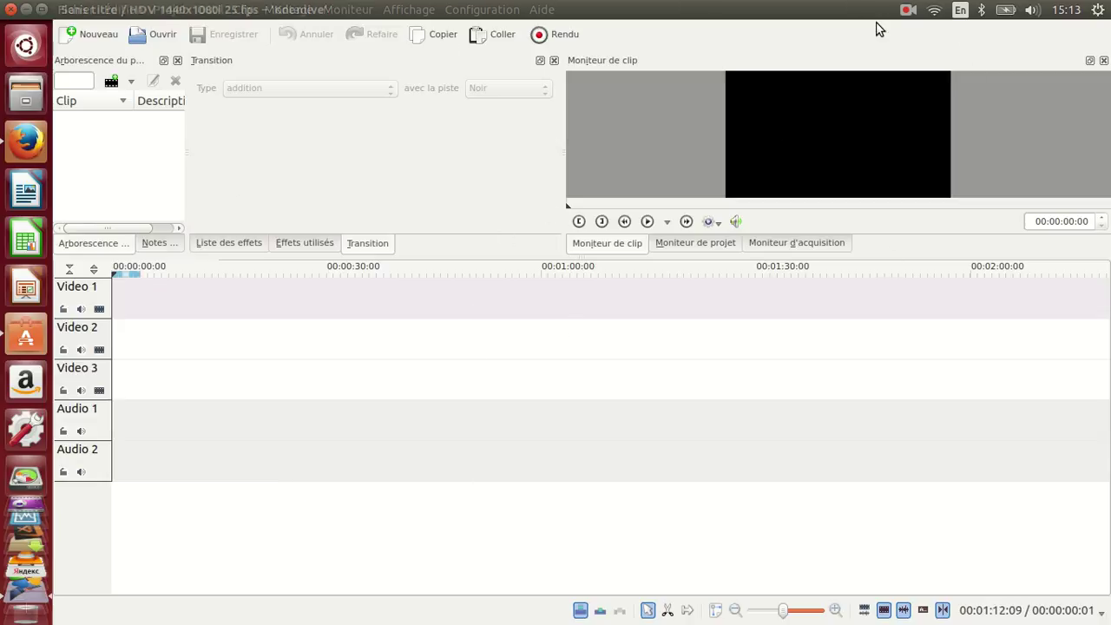
{"action": "left_click_drag", "start_coordinate": [745, 16], "coordinate": [712, 210]}
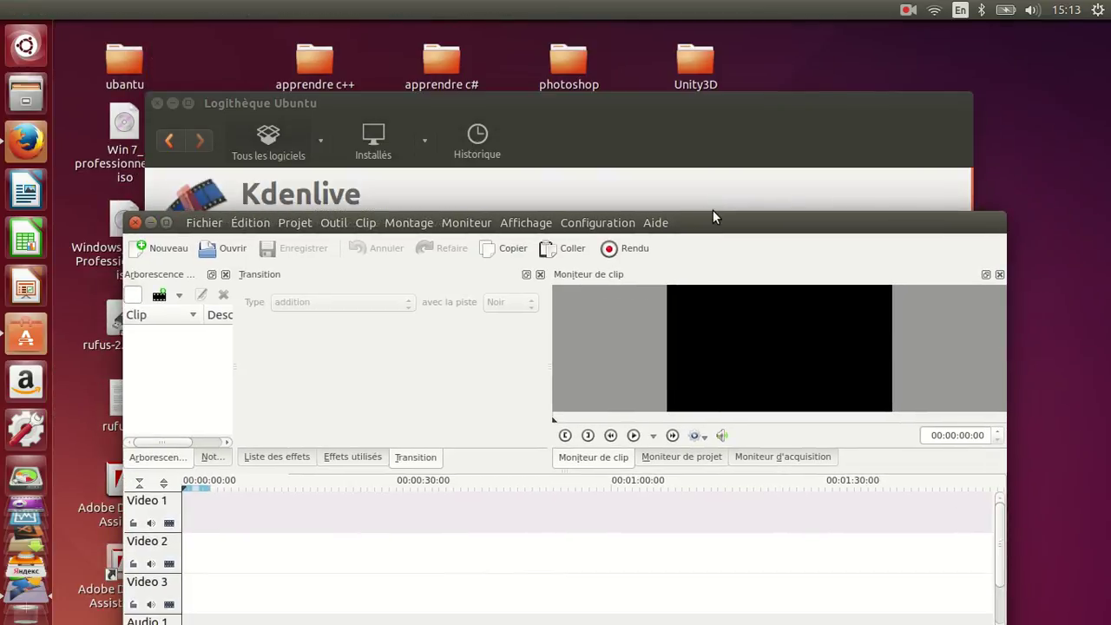
{"action": "left_click", "coordinate": [173, 102]}
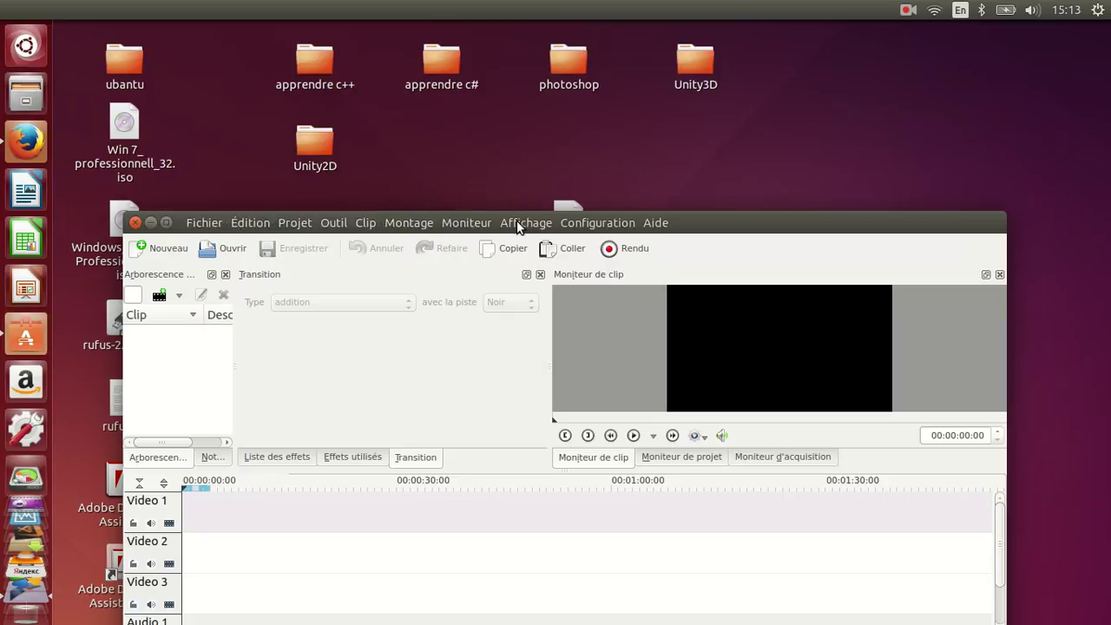